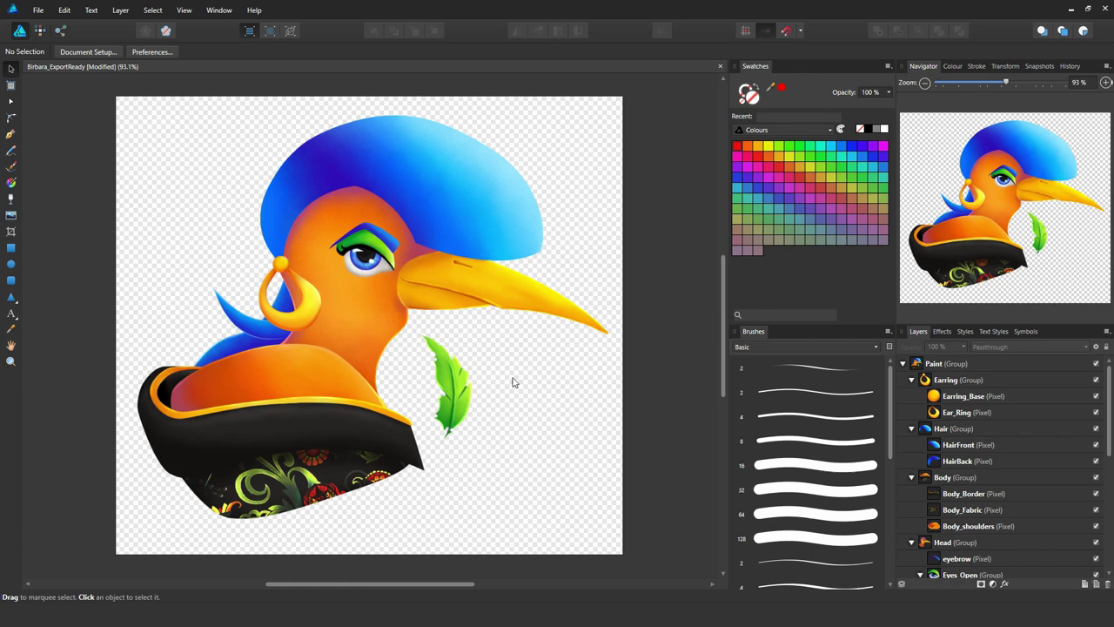
Select the Paint group, try splitting it into separate layers, then restore the groups.
click(971, 366)
scroll(975, 383, down, 5)
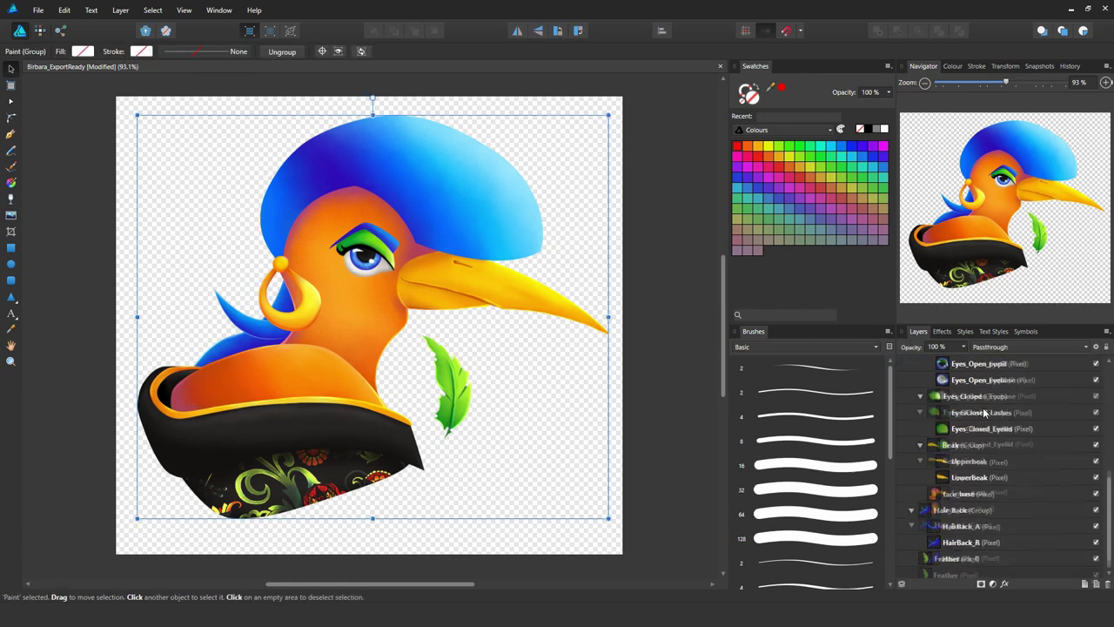
scroll(986, 413, up, 5)
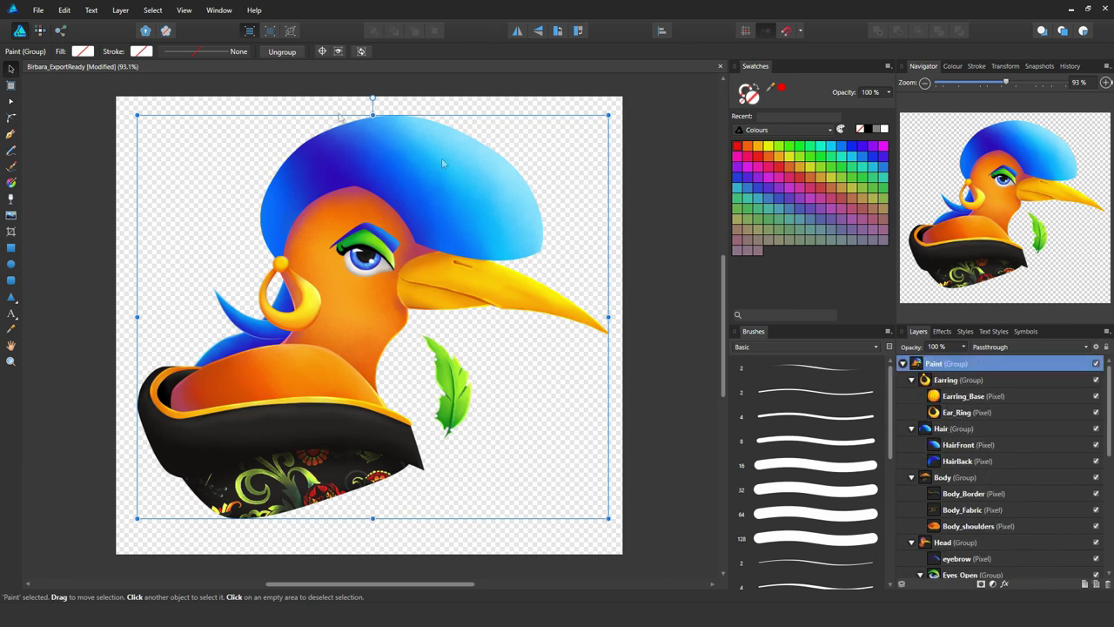
click(127, 14)
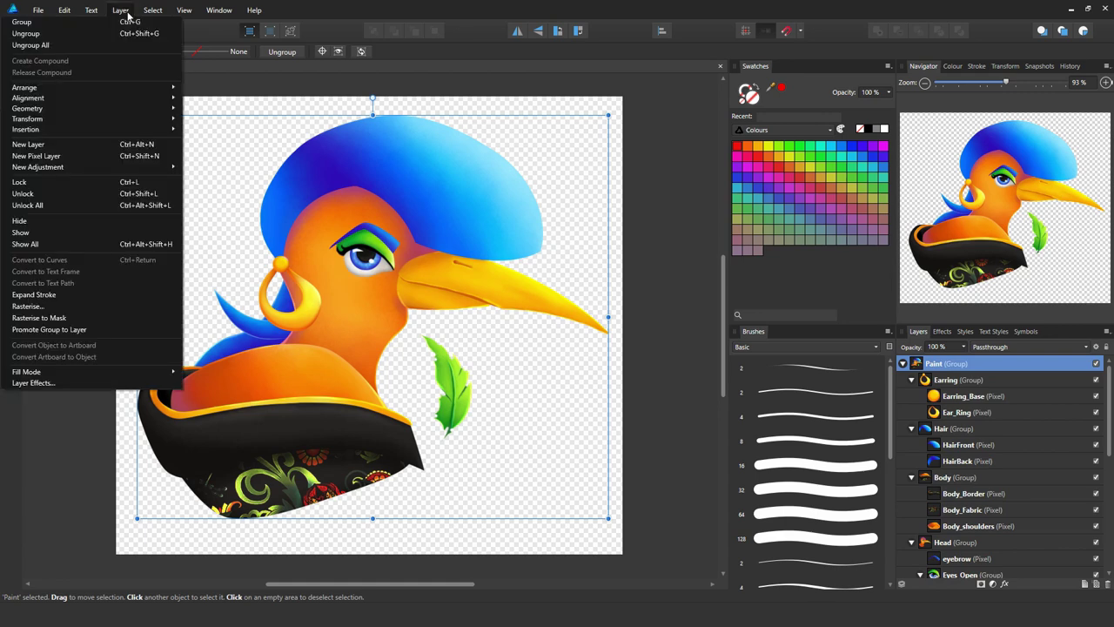
key(Escape)
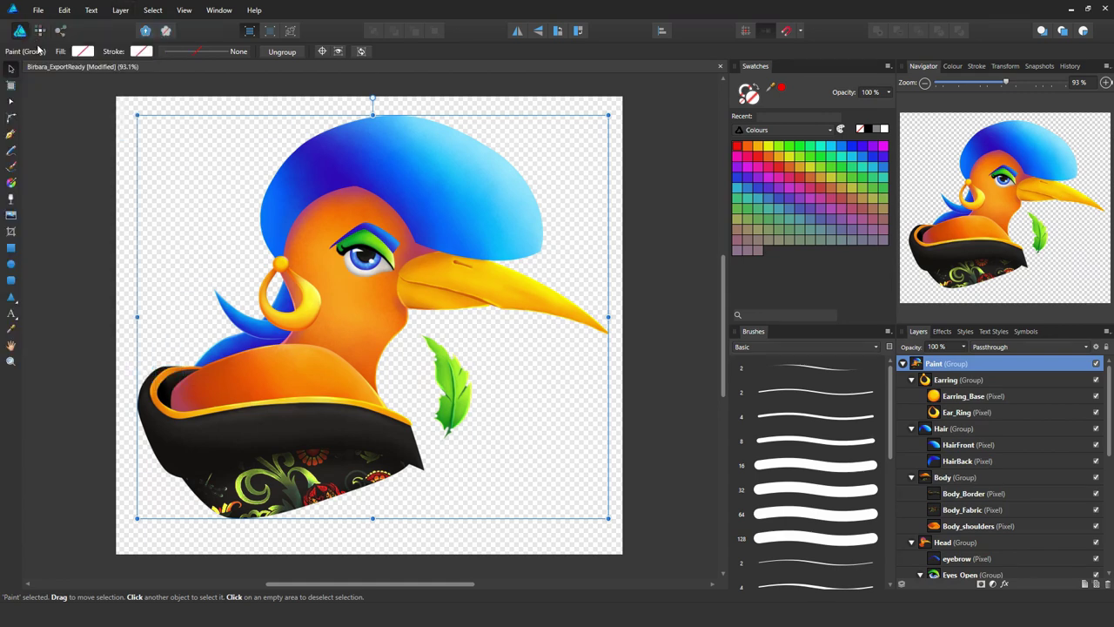
key(ctrl+a)
scroll(1009, 398, down, 4)
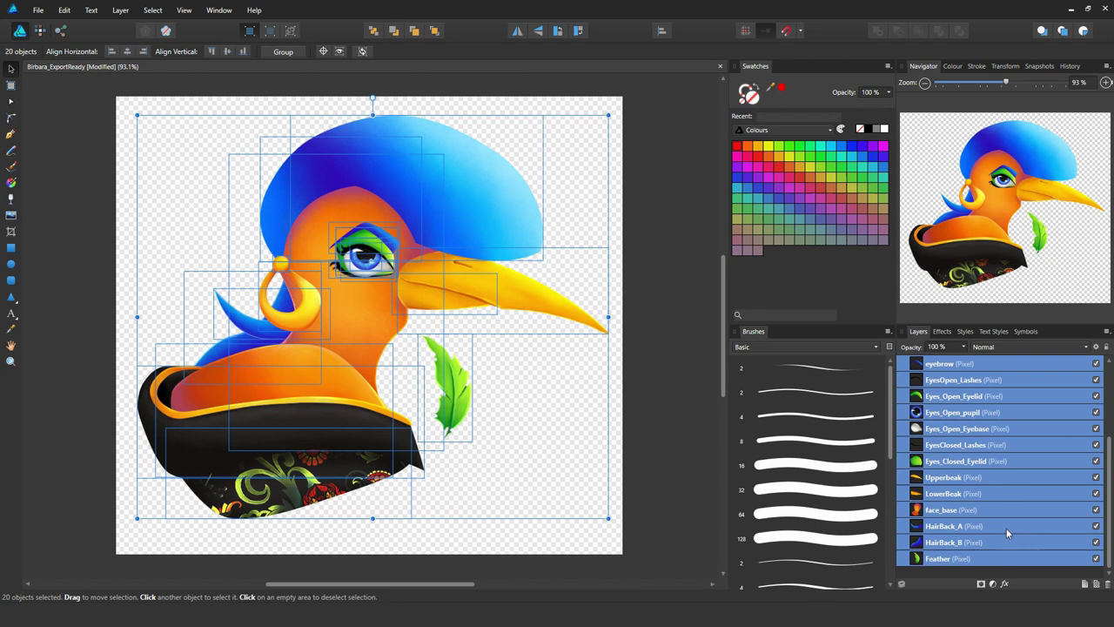
scroll(1007, 517, up, 3)
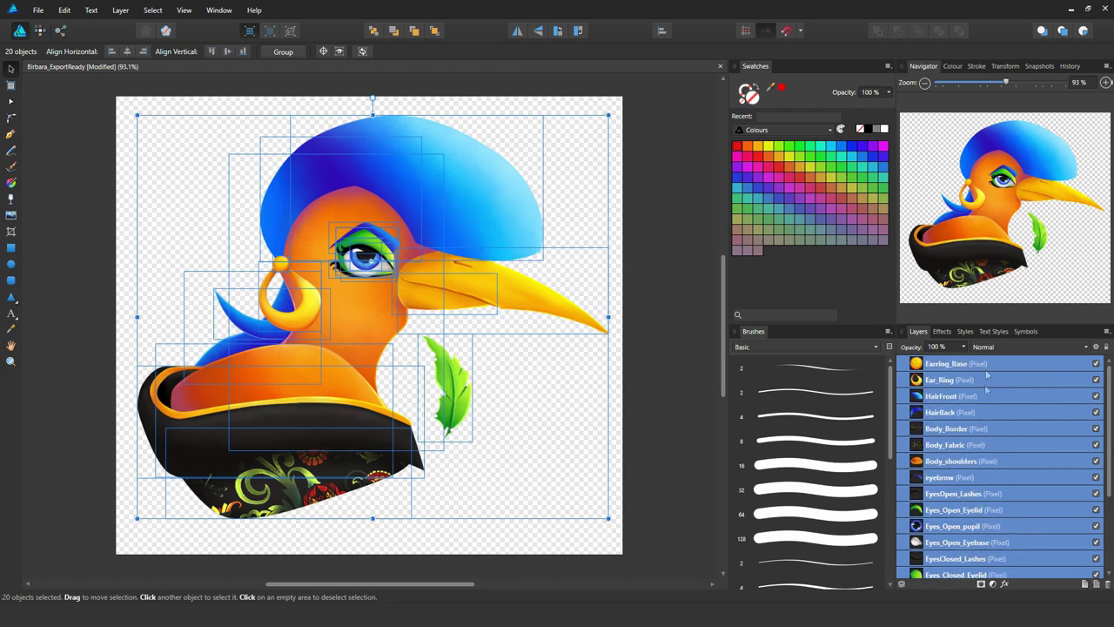
key(ctrl+g)
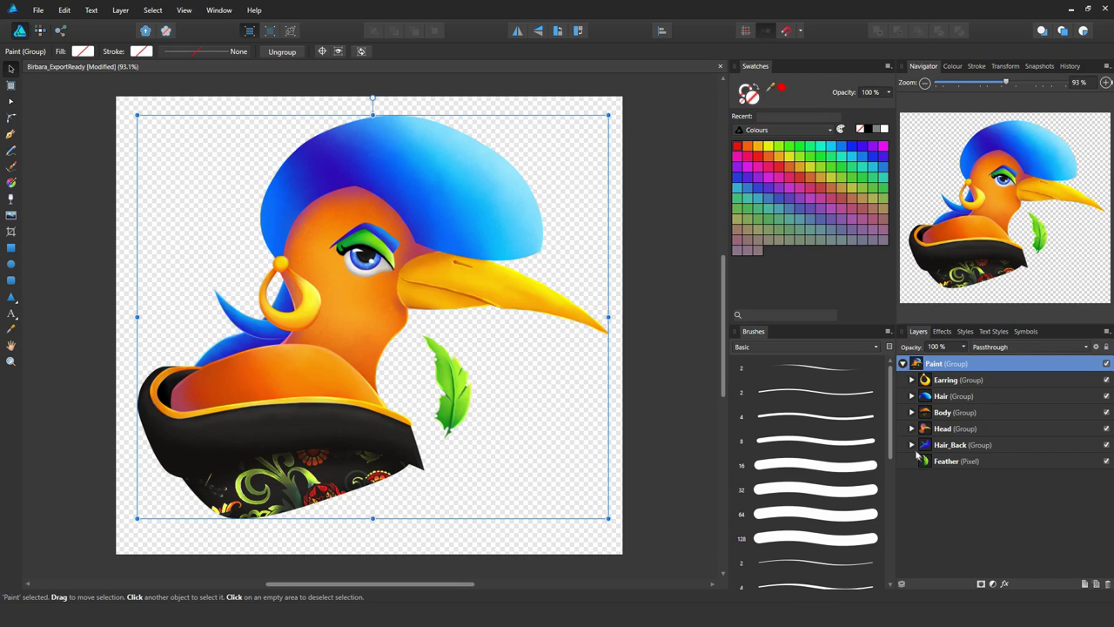
Expand Hair_Back, Head and Body, and select HairBack_A, HairBack_B and face_base.
click(911, 445)
click(911, 428)
click(911, 412)
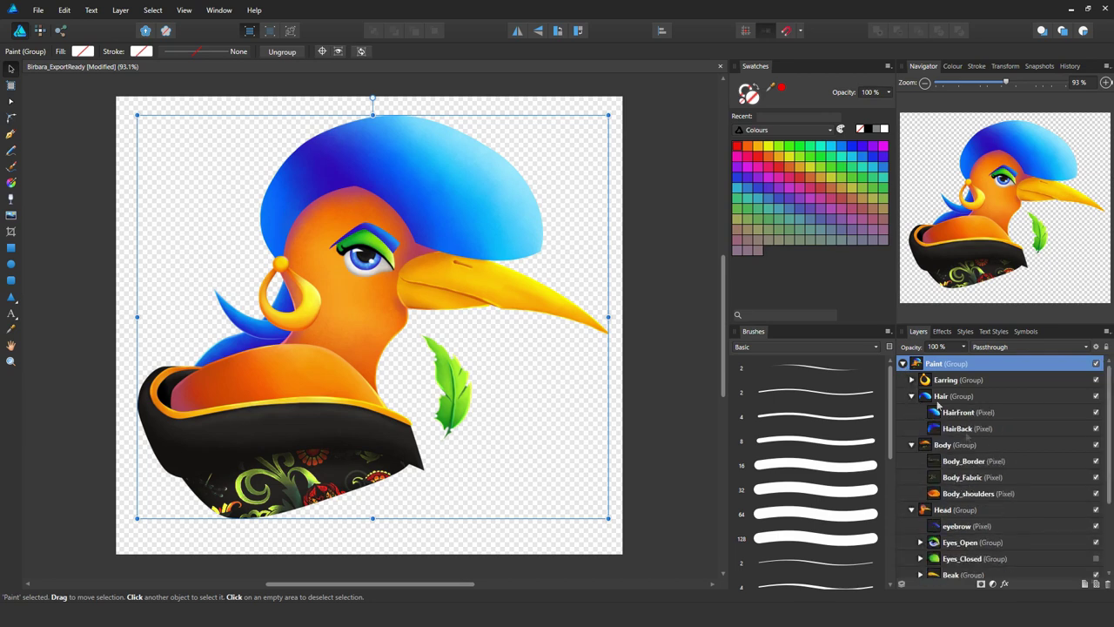
scroll(957, 435, down, 2)
click(966, 542)
shift+click(966, 525)
shift+click(959, 493)
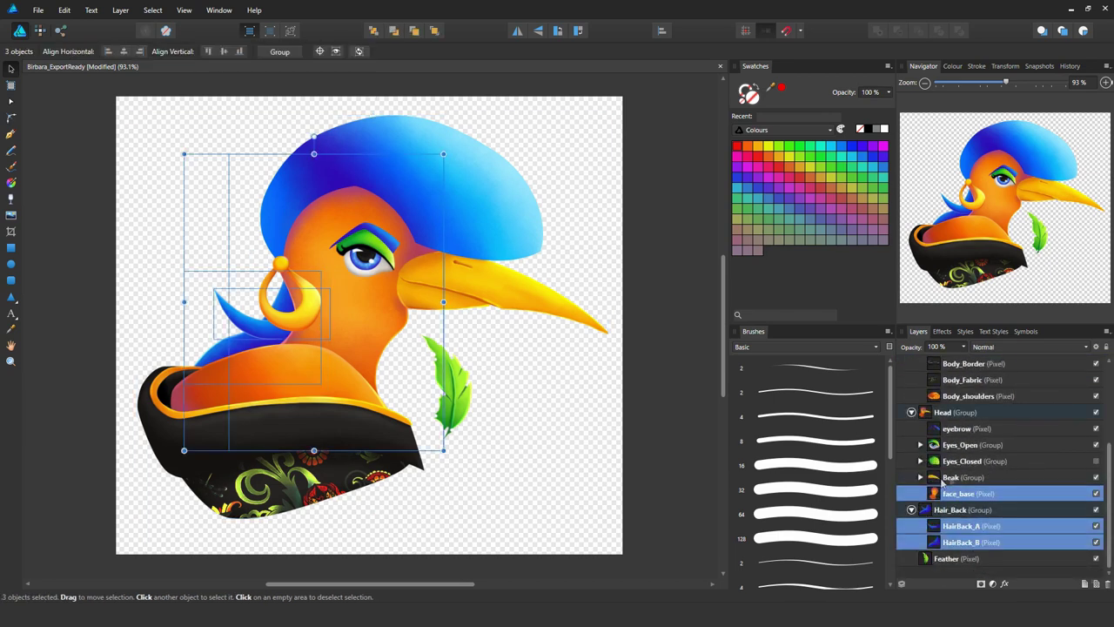
Expand Beak and Eyes_Closed, and add the beak, closed-eye, eyebase, pupil and Feather layers.
click(920, 477)
click(919, 461)
scroll(940, 464, down, 2)
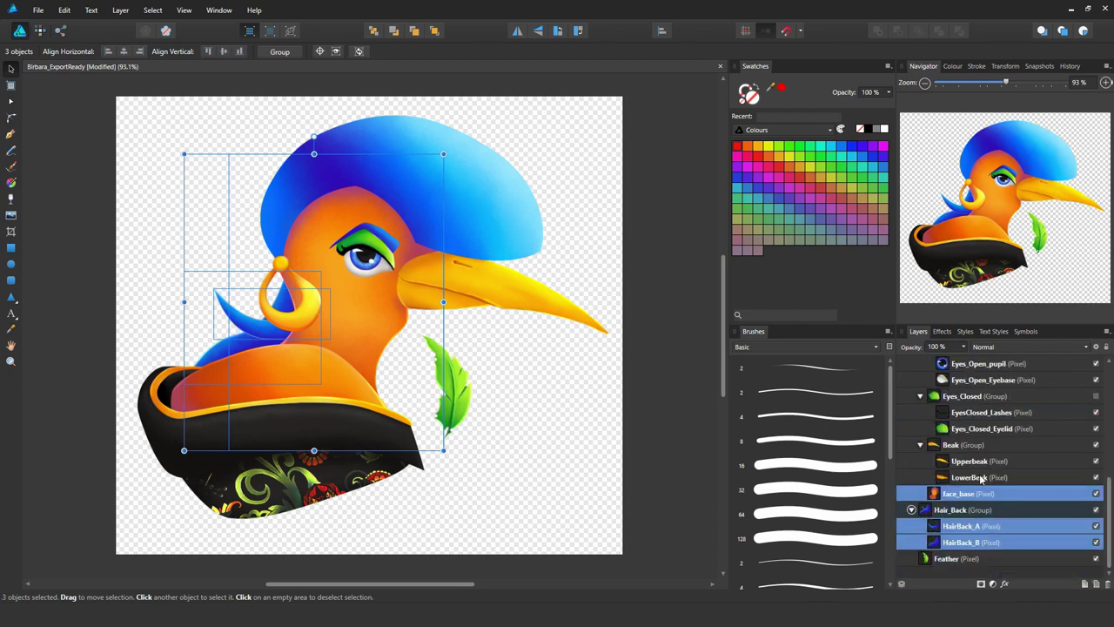
shift+click(968, 462)
shift+click(973, 412)
shift+click(964, 380)
shift+click(966, 363)
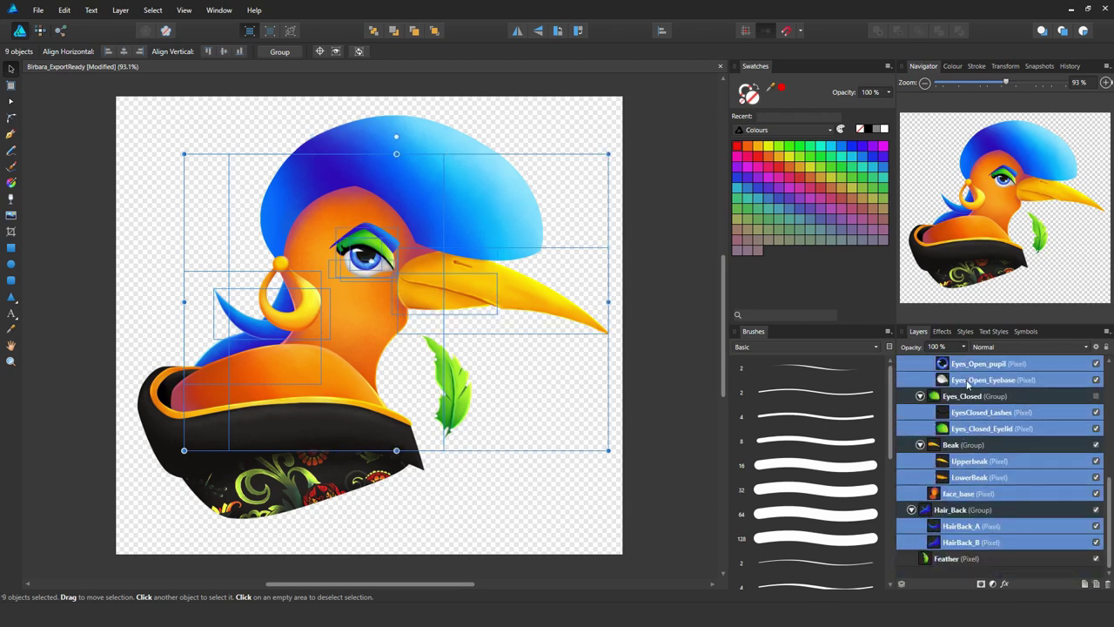
shift+click(959, 557)
Add Eyes_Open_Eyelid, EyesOpen_Lashes and the eyebrow layer to the selection.
scroll(979, 514, up, 3)
shift+click(971, 445)
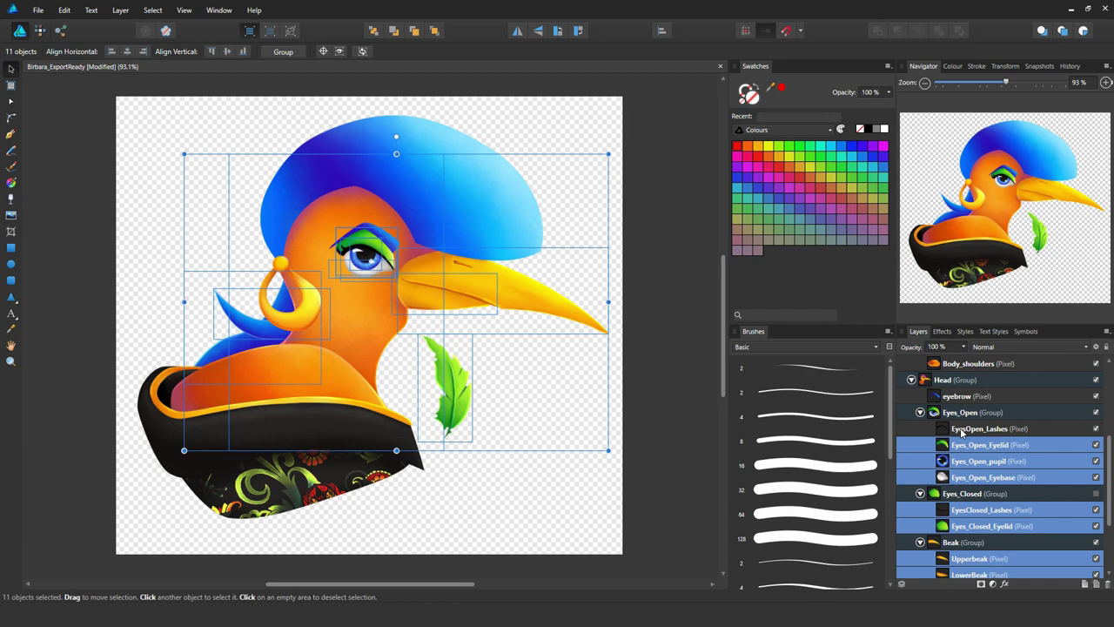
shift+click(963, 428)
shift+click(957, 396)
Add Body_shoulders, Body_Fabric, Body_Border, HairBack, HairFront, Ear_Ring and Earring_Base to the selection.
scroll(966, 487, up, 3)
shift+click(968, 510)
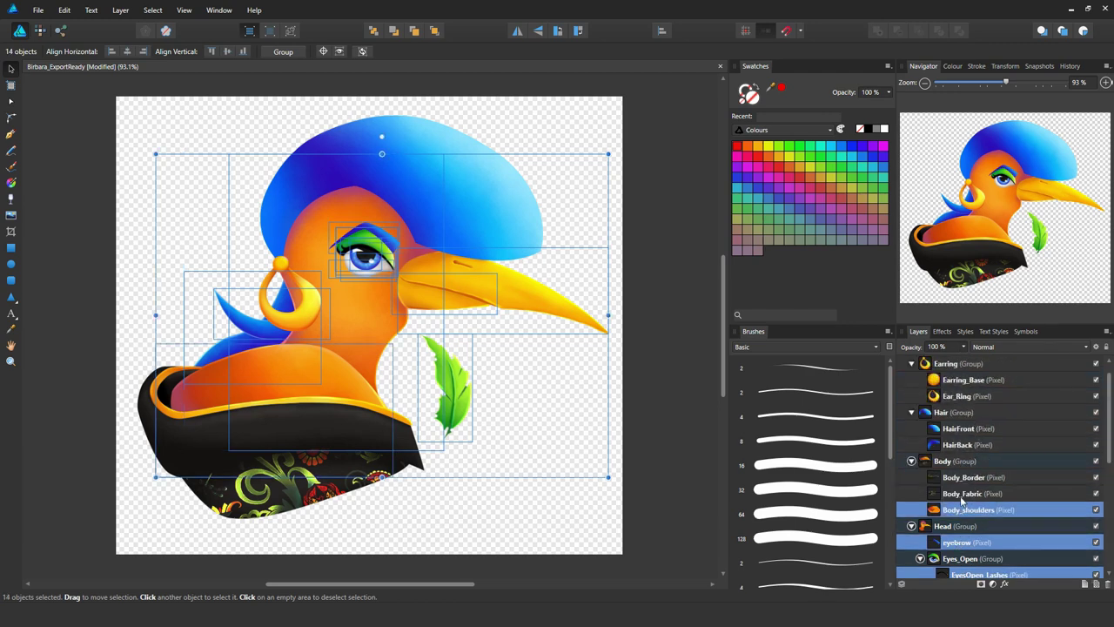
shift+click(964, 493)
shift+click(963, 477)
shift+click(958, 444)
shift+click(959, 428)
shift+click(955, 396)
shift+click(953, 380)
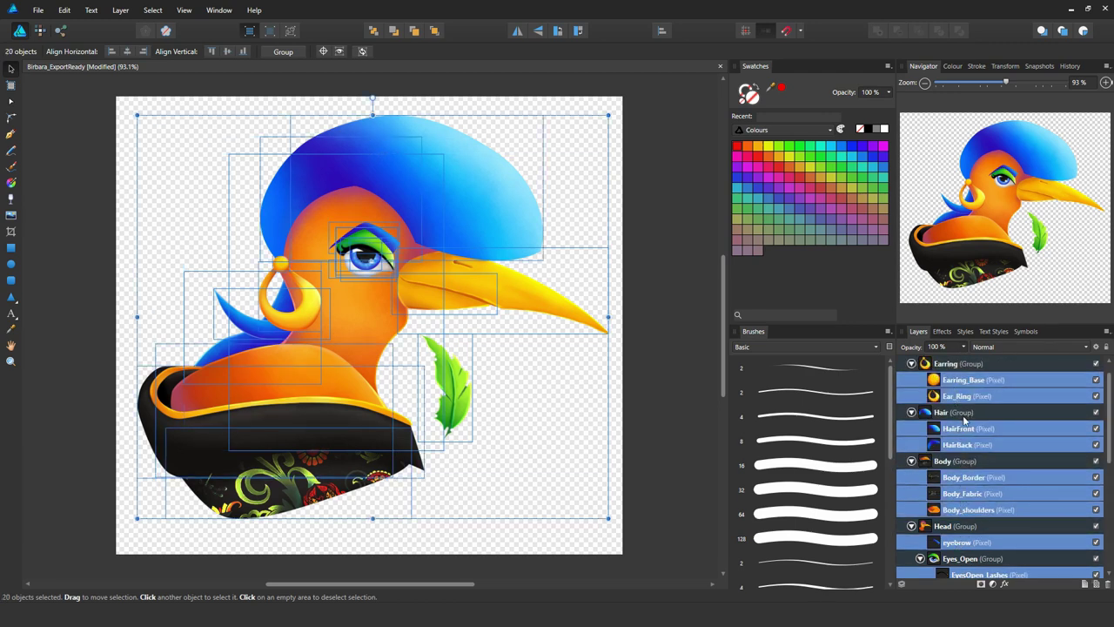
scroll(951, 392, up, 1)
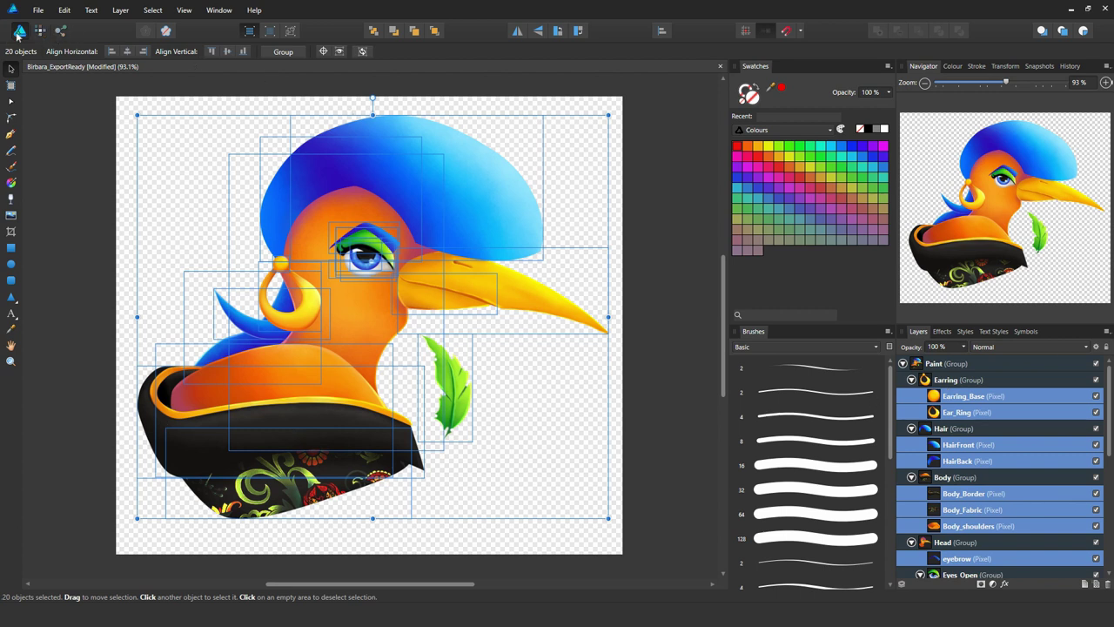
In the Export Persona, create 20 PNG slices from the selected bird layers.
click(63, 33)
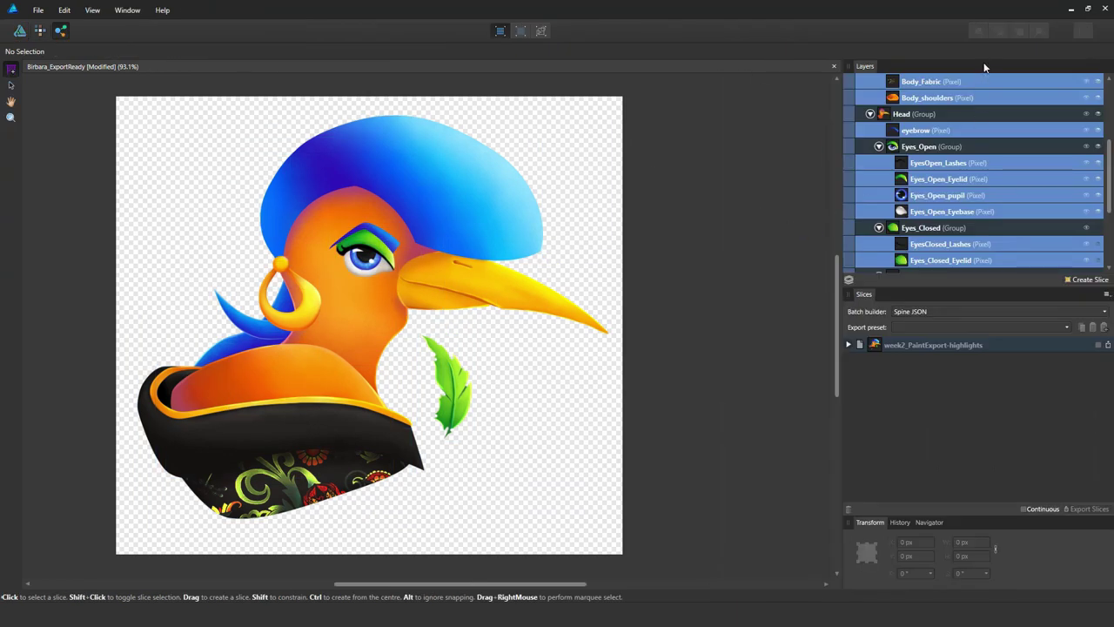
scroll(1000, 234, up, 3)
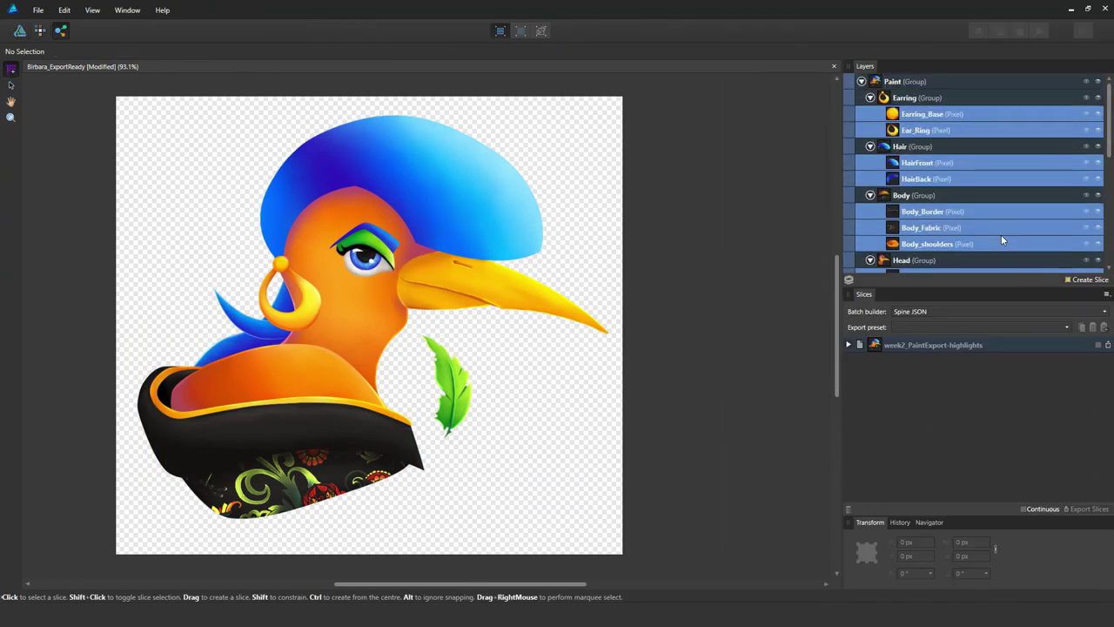
click(1084, 279)
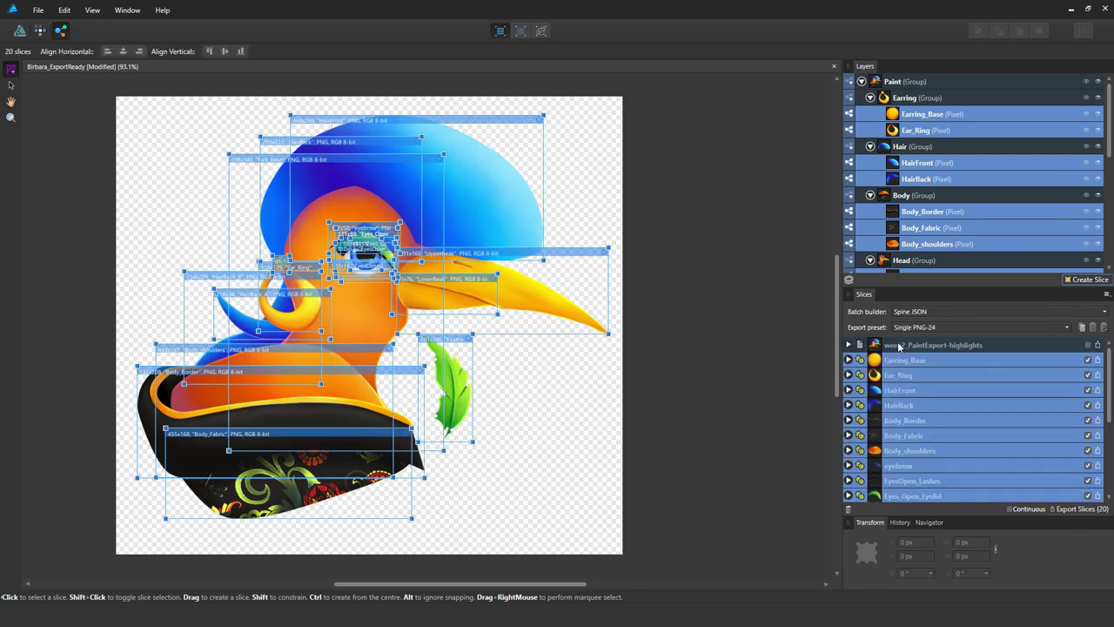
scroll(918, 448, down, 2)
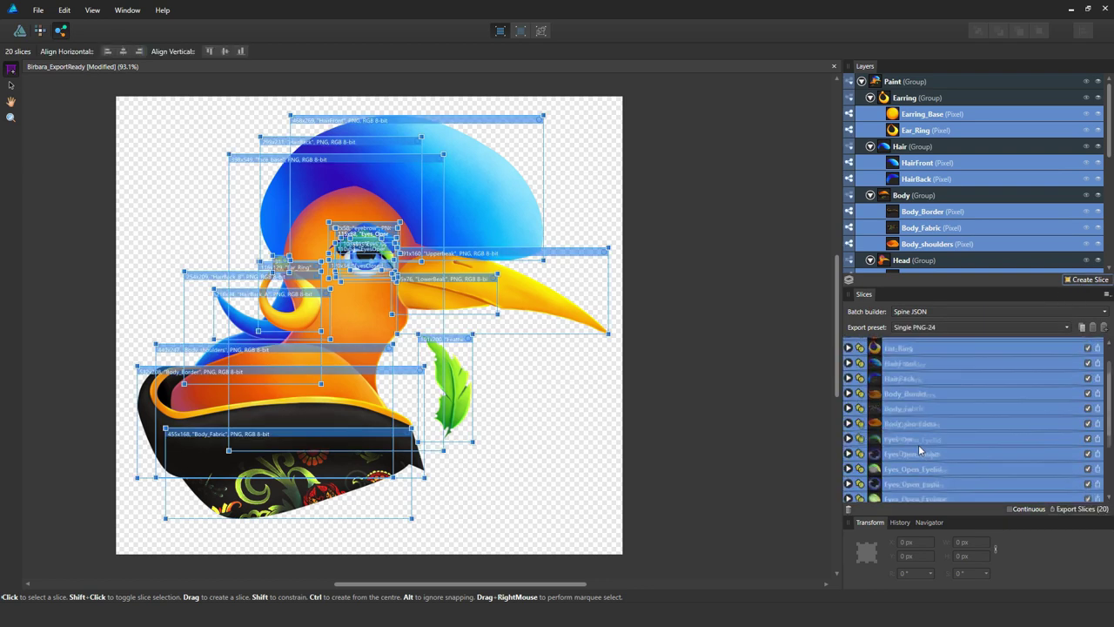
scroll(918, 445, down, 4)
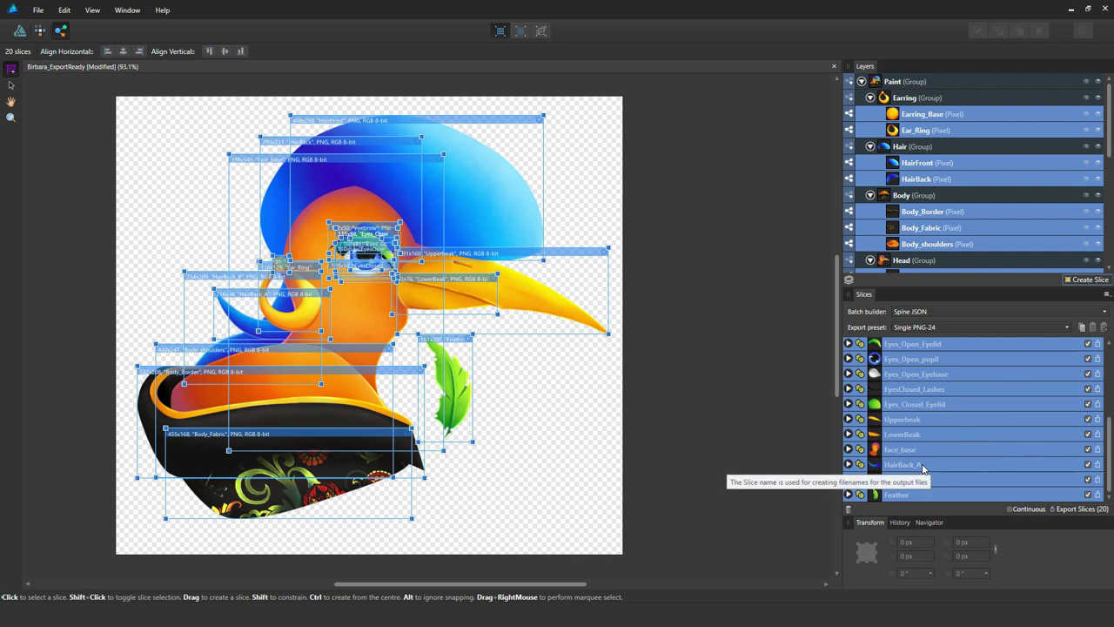
scroll(921, 463, up, 6)
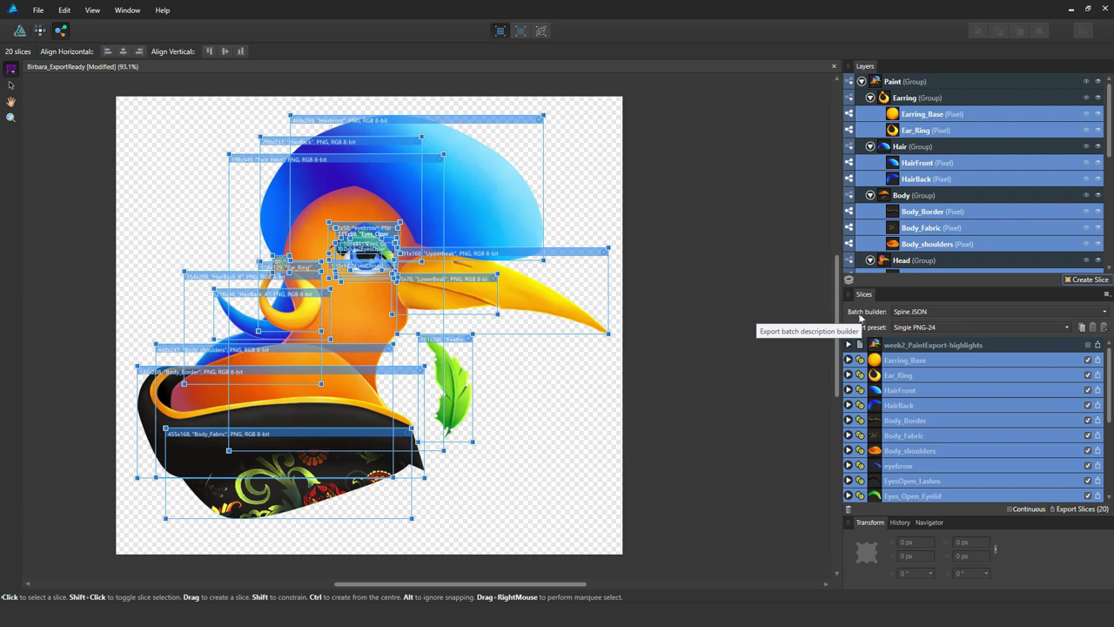
Keep Spine JSON as the batch builder format and select all 20 slices.
click(905, 313)
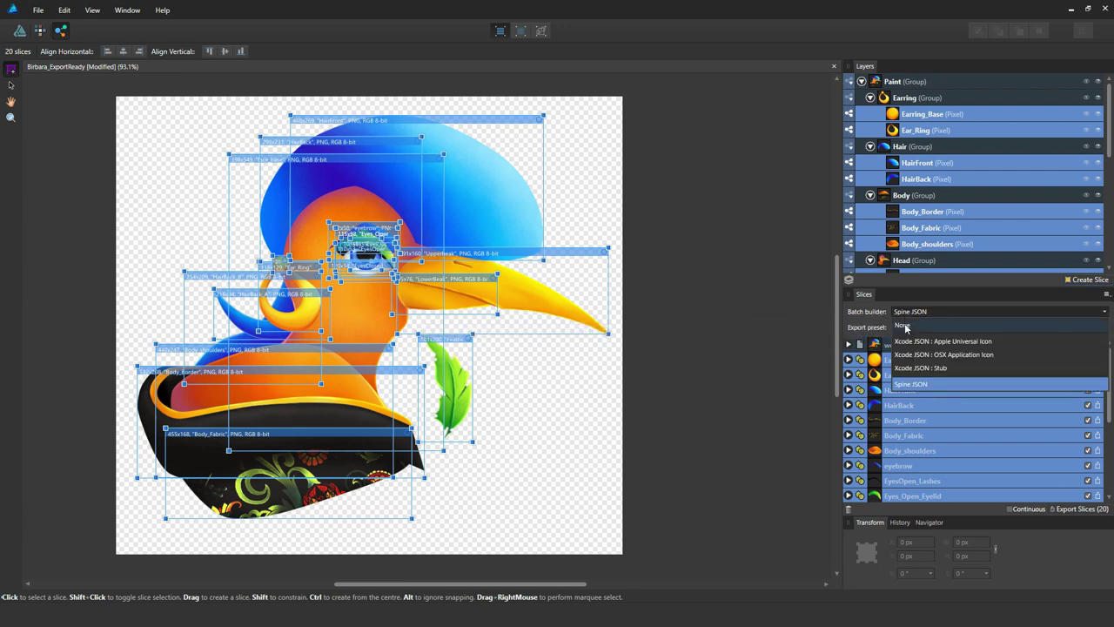
click(913, 385)
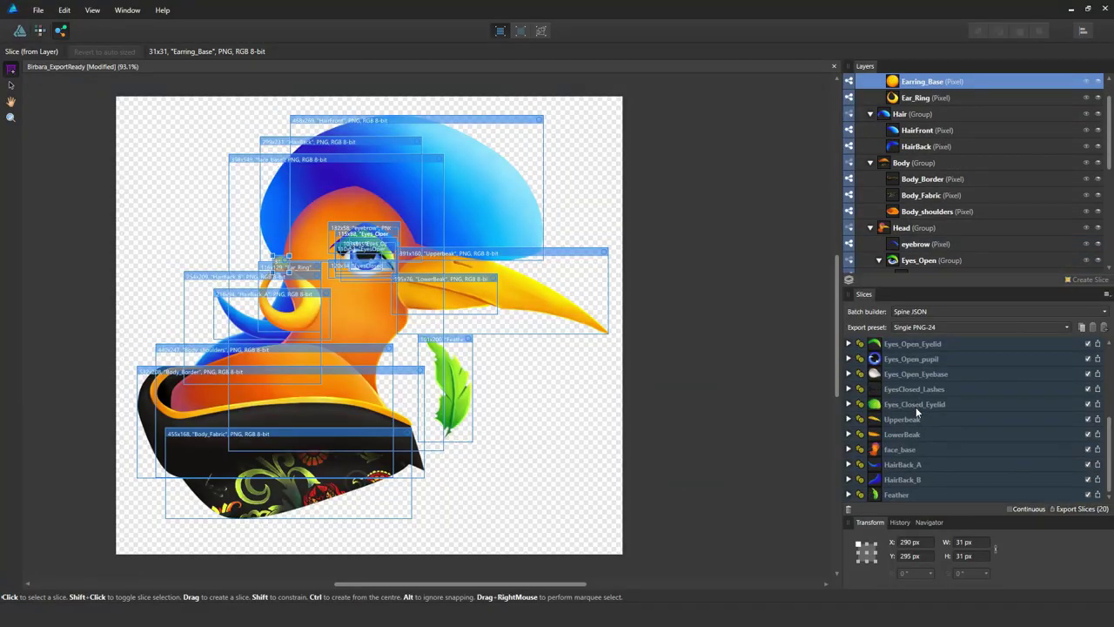
key(ctrl+a)
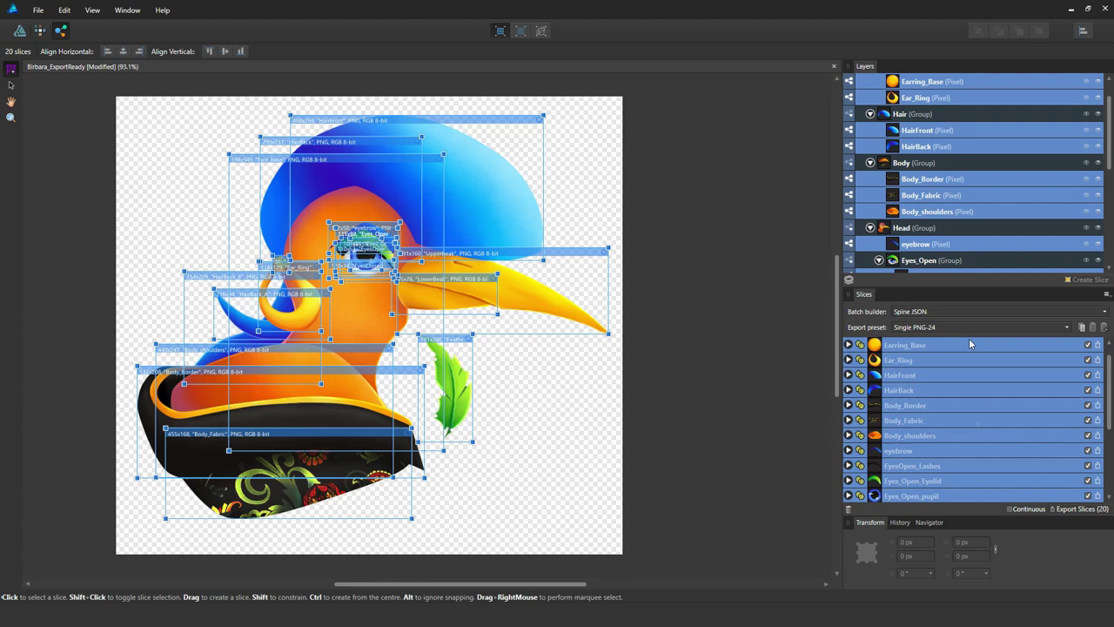
Export all 20 slices to the folder and locate Spine.json among the exported PNGs.
click(1077, 516)
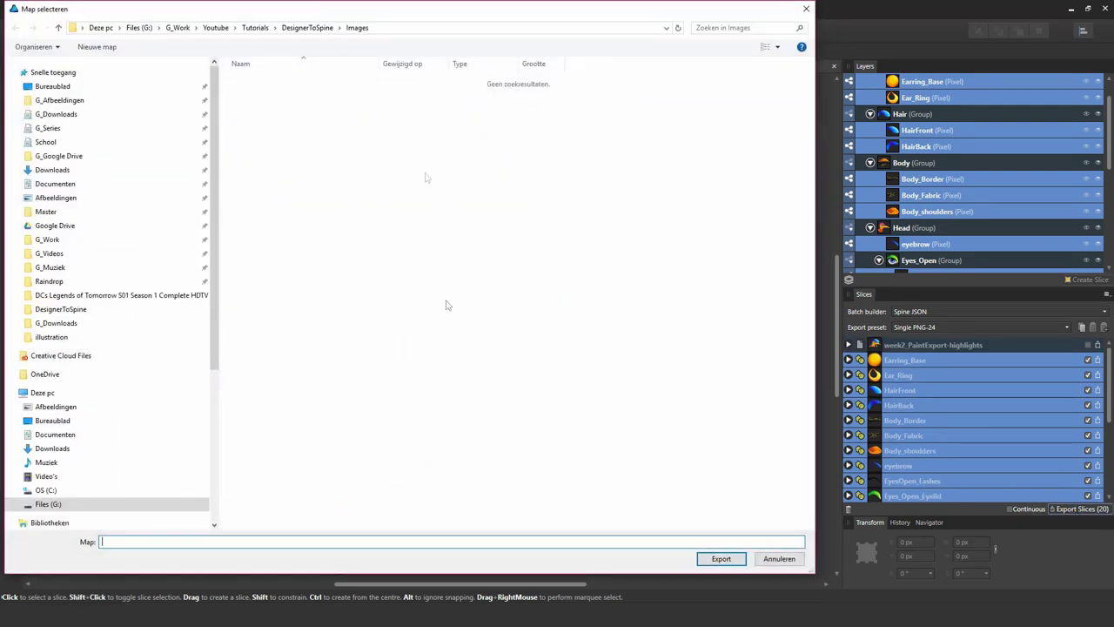
click(720, 559)
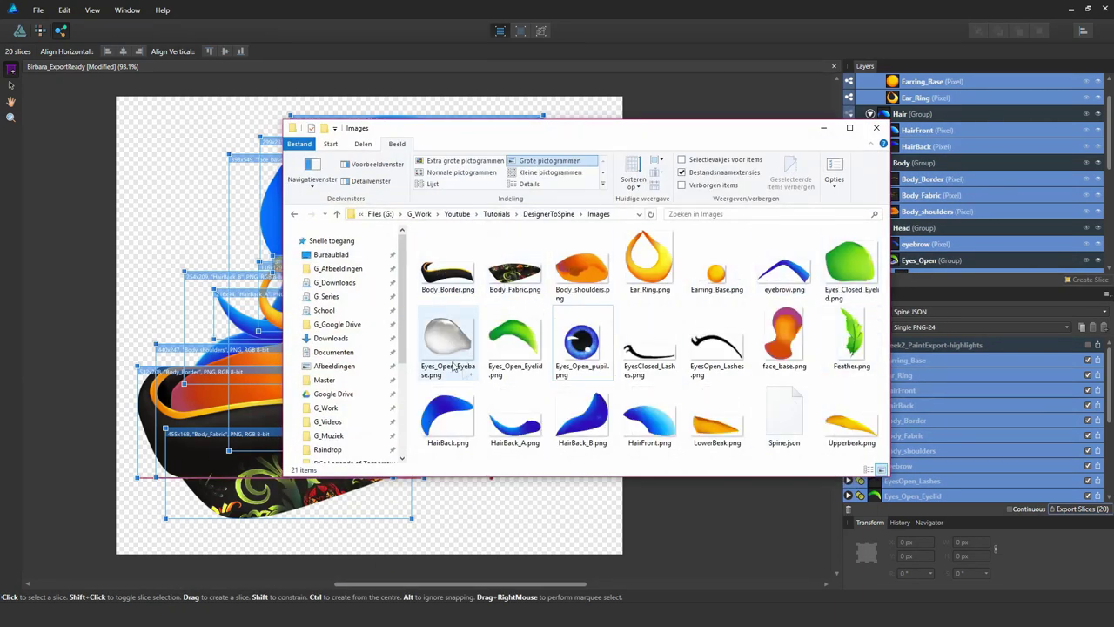
click(772, 416)
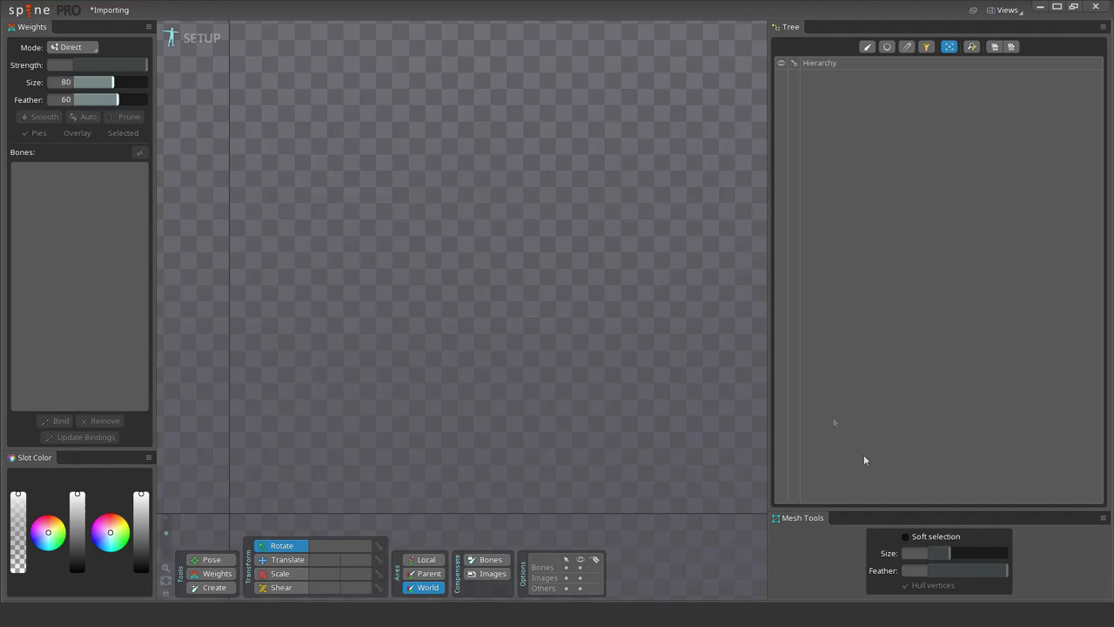
Import Spine.json into the current Spine project and select the skeleton's Images folder settings.
click(17, 10)
click(28, 123)
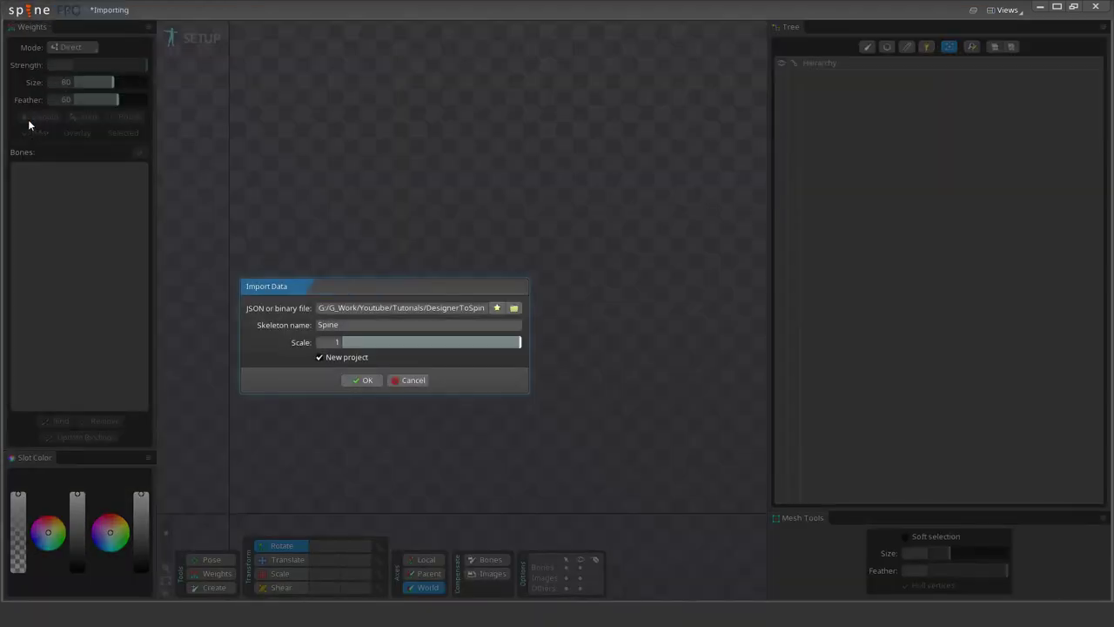
click(514, 308)
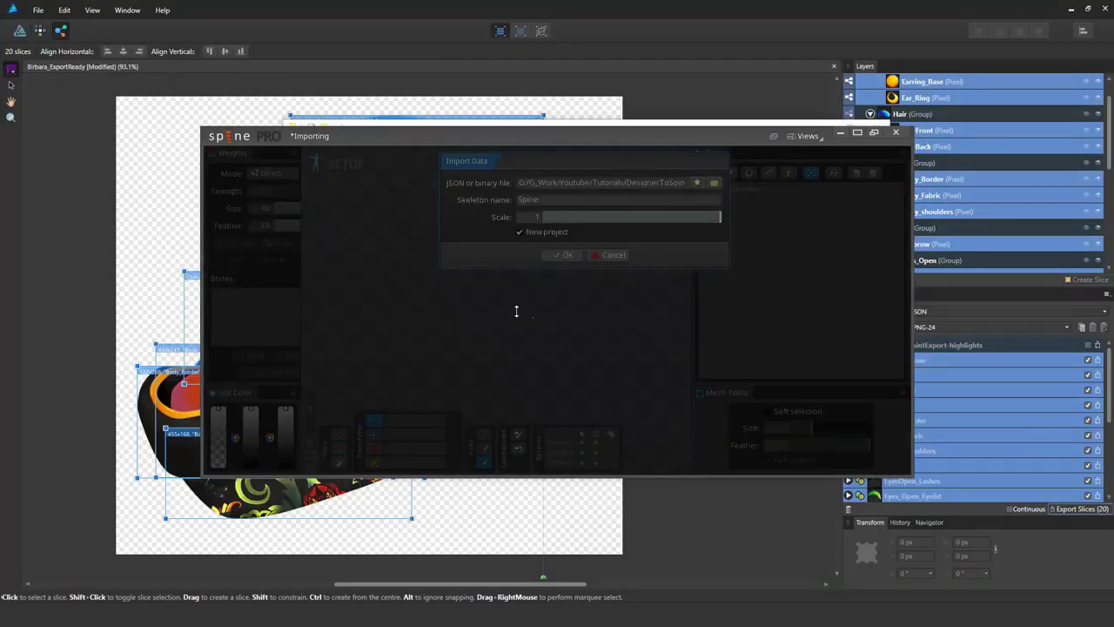
click(454, 209)
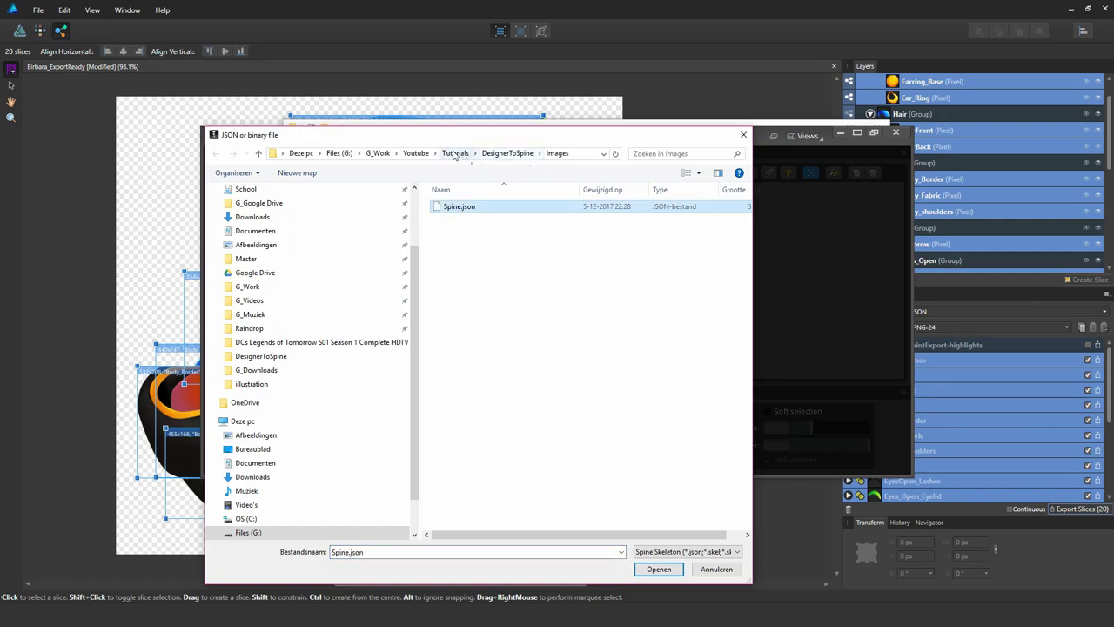
click(657, 570)
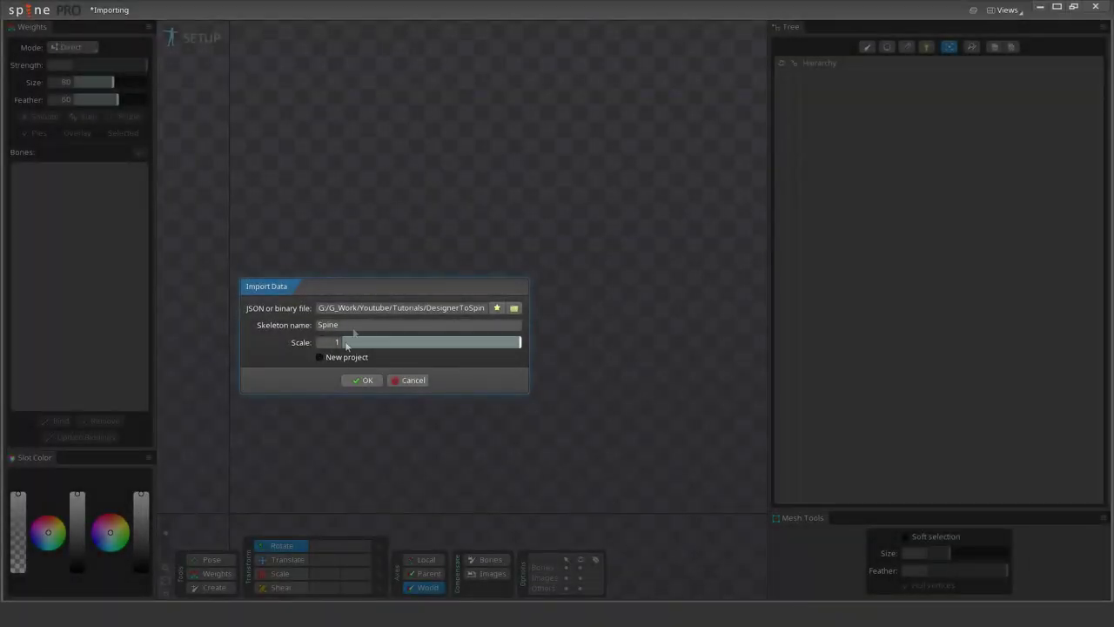
click(367, 380)
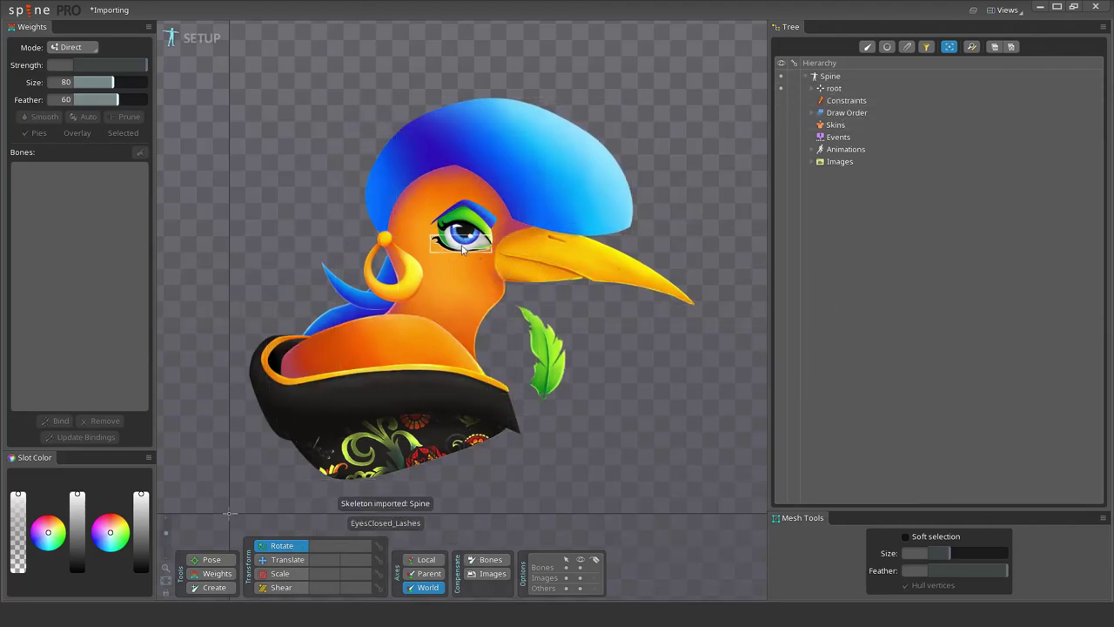
click(831, 78)
click(833, 162)
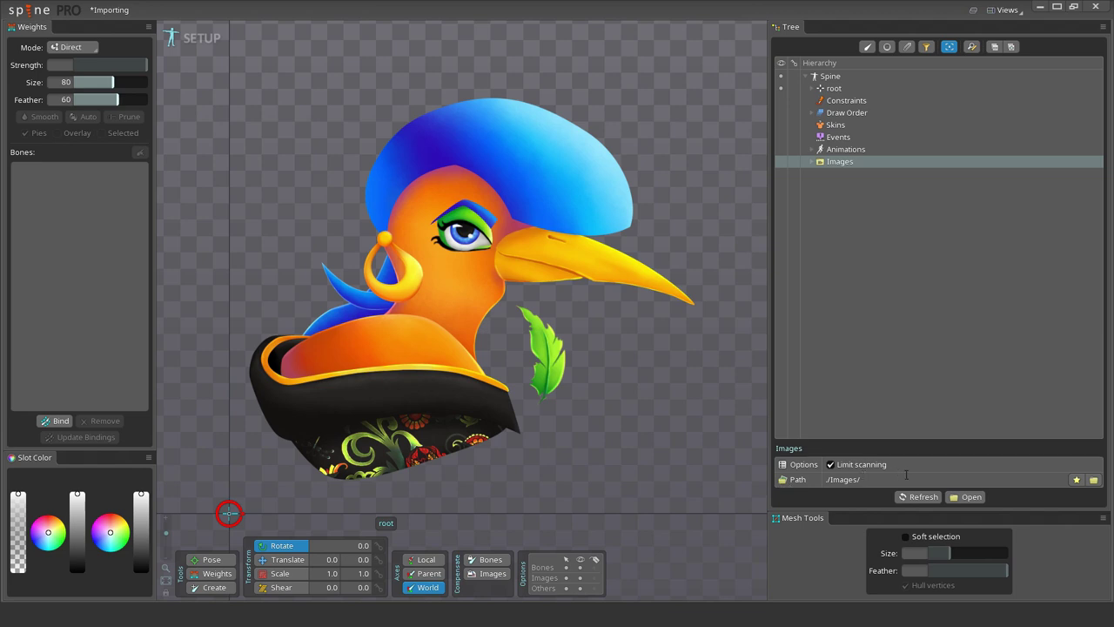
Uncheck Limit scanning for the Images folder and refresh to load the bird images.
click(831, 467)
click(922, 496)
click(924, 496)
mouse_move(228, 512)
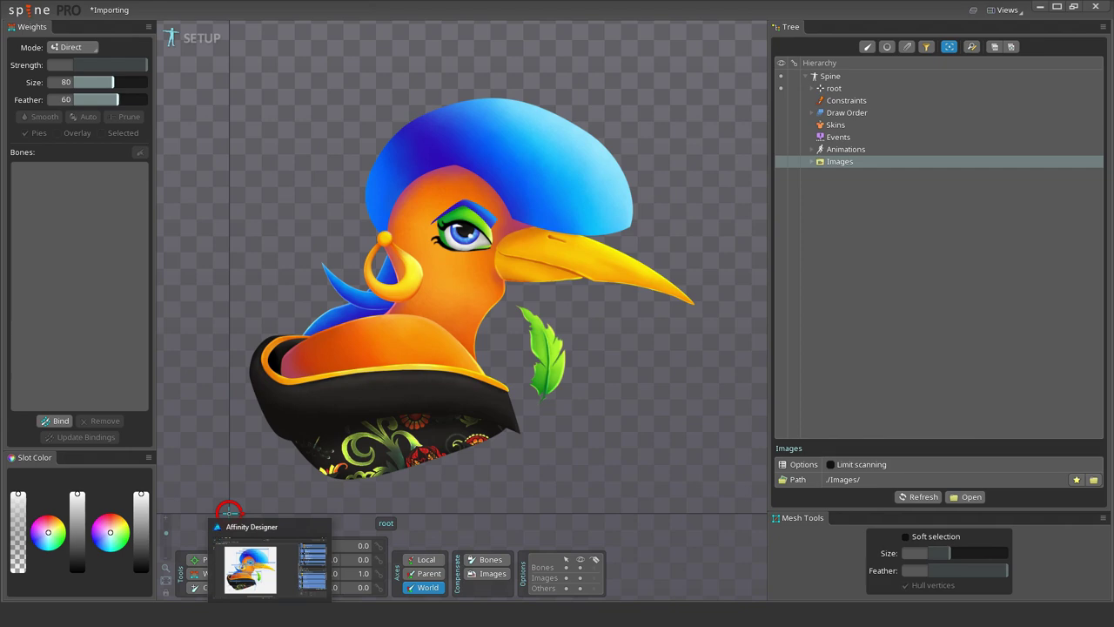
Back in Affinity Designer, hide and restore Eyes_Open to compare eyes, then Export Slices (20).
click(251, 568)
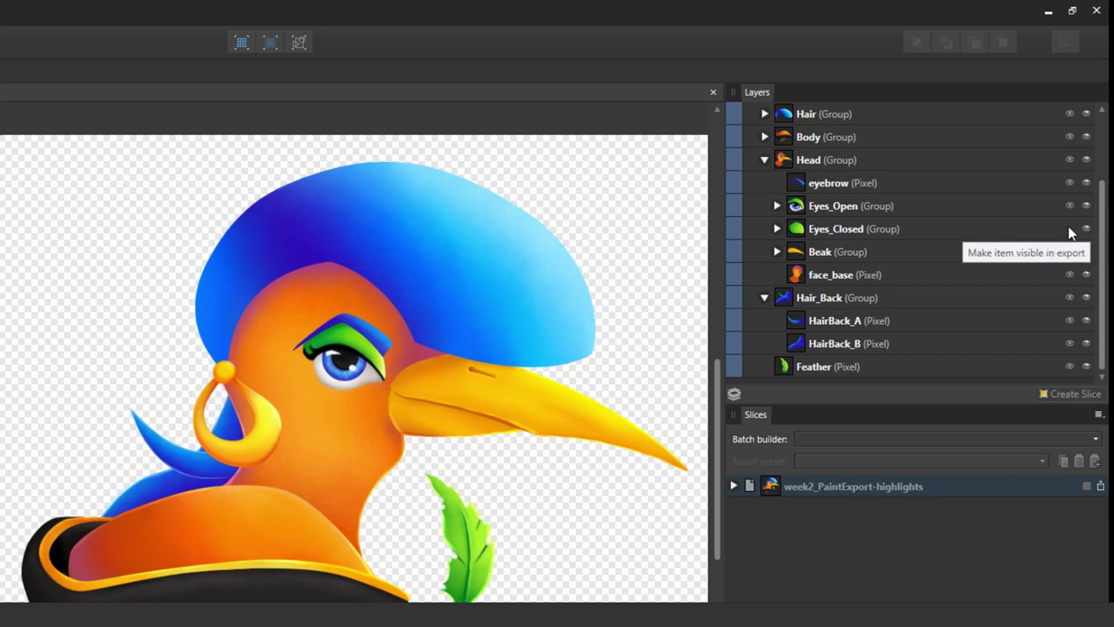
click(1086, 207)
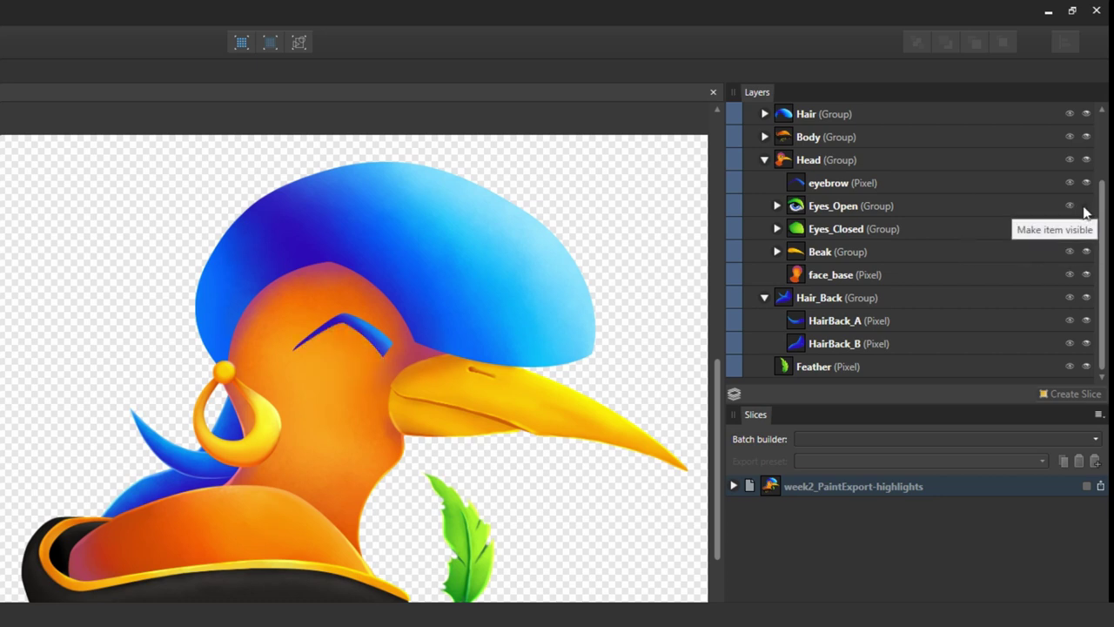
click(1070, 230)
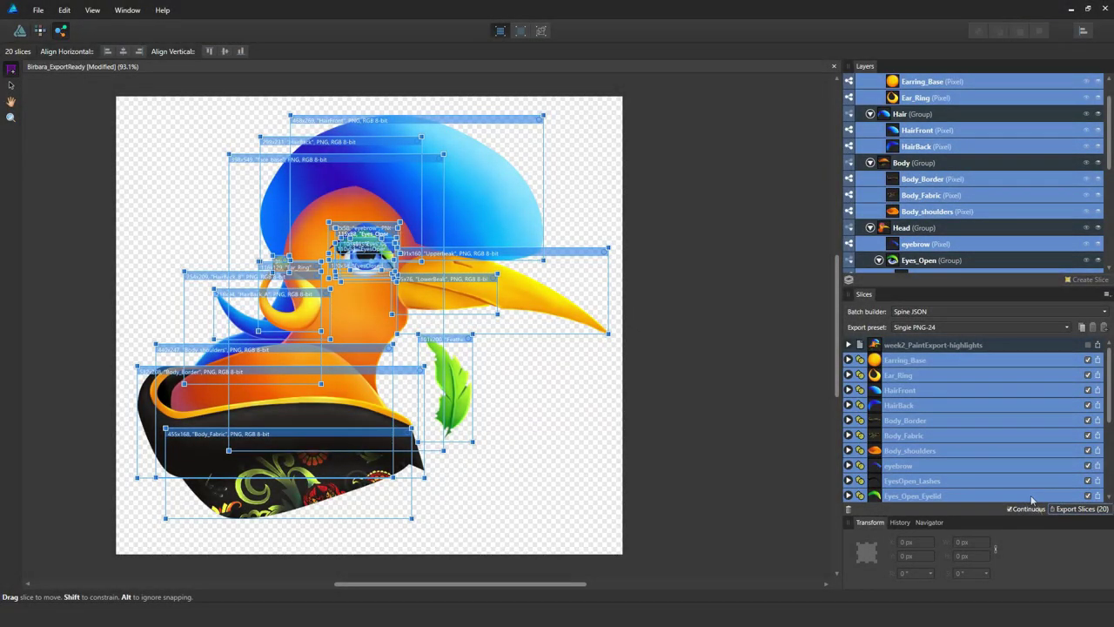
click(1063, 508)
Confirm the slice export, then paint a trial stroke on the Body_Border collar and undo it.
click(720, 558)
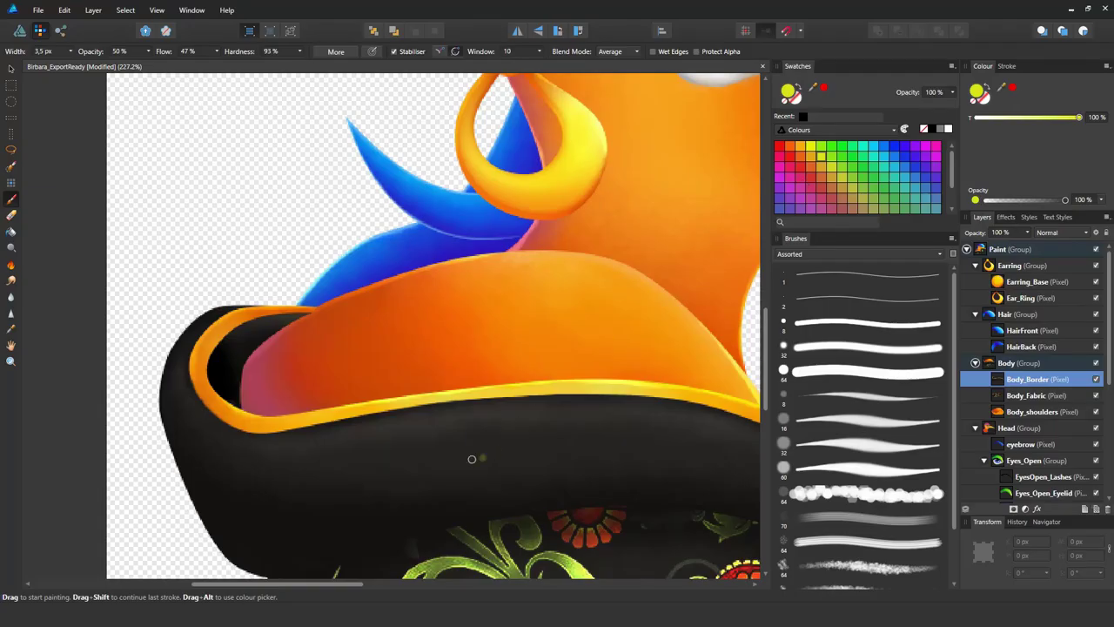
mouse_move(439, 467)
mouse_down()
mouse_move(483, 437)
mouse_move(604, 421)
mouse_move(748, 434)
mouse_up()
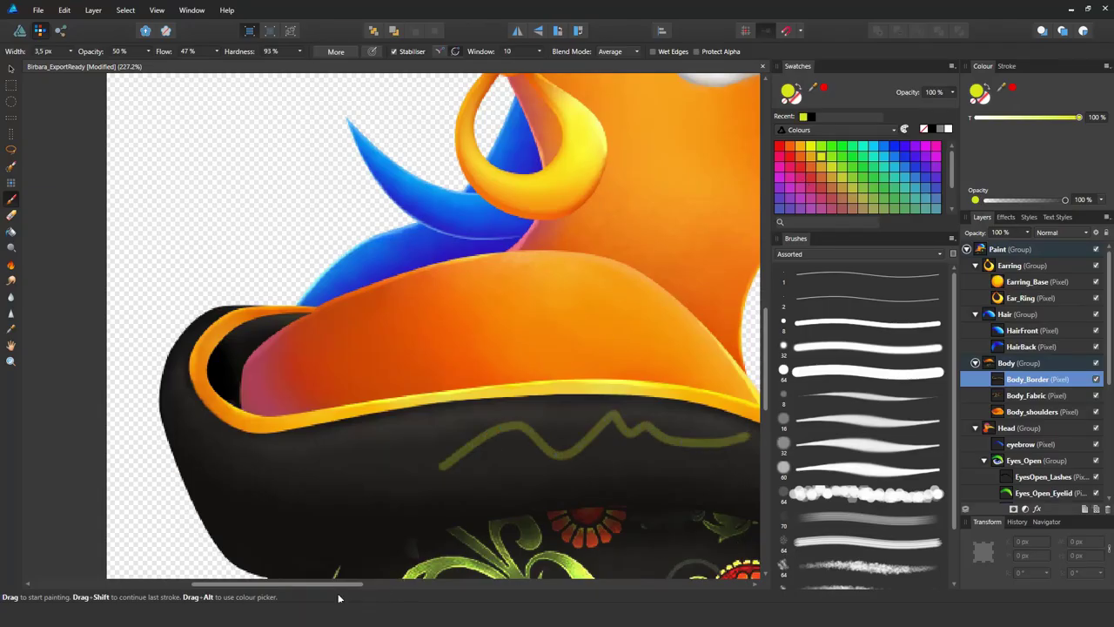
scroll(365, 585, right, 2)
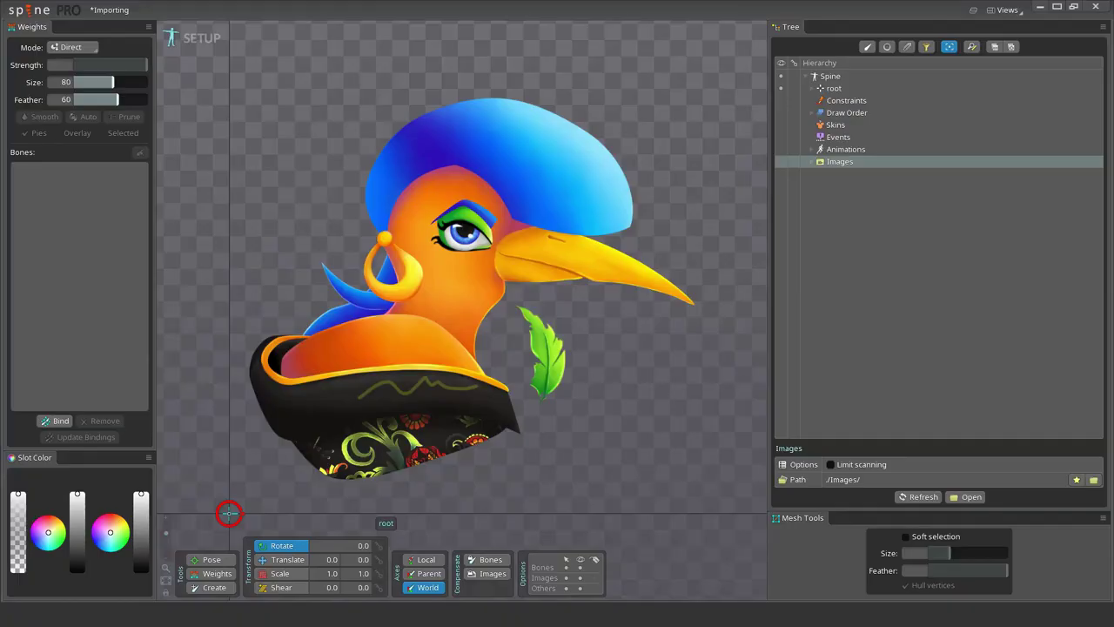
scroll(218, 513, up, 5)
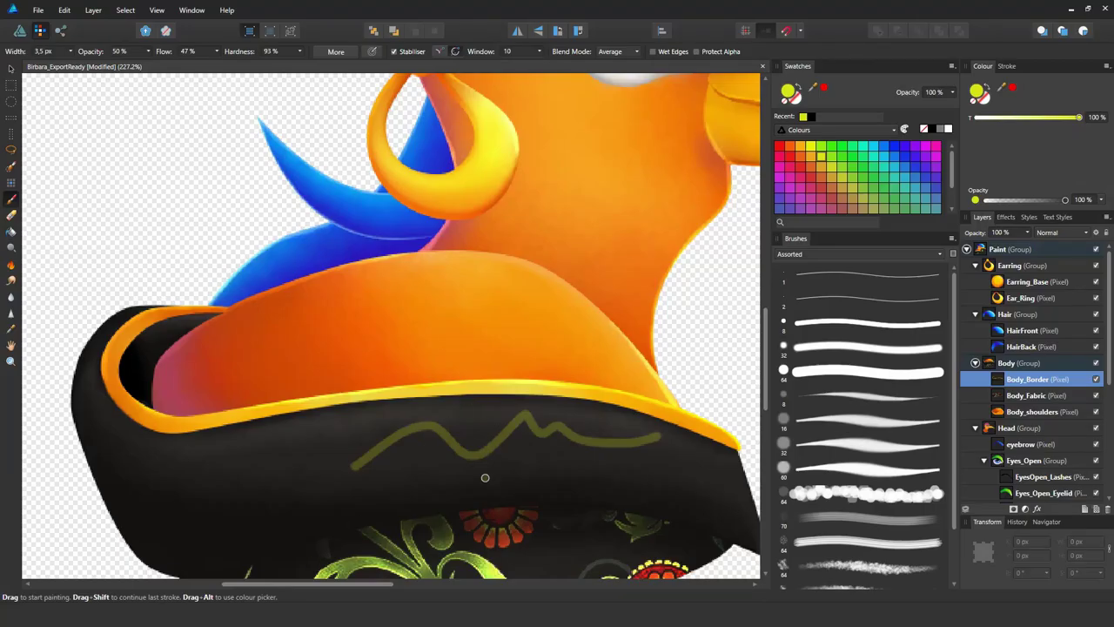
key(ctrl+z)
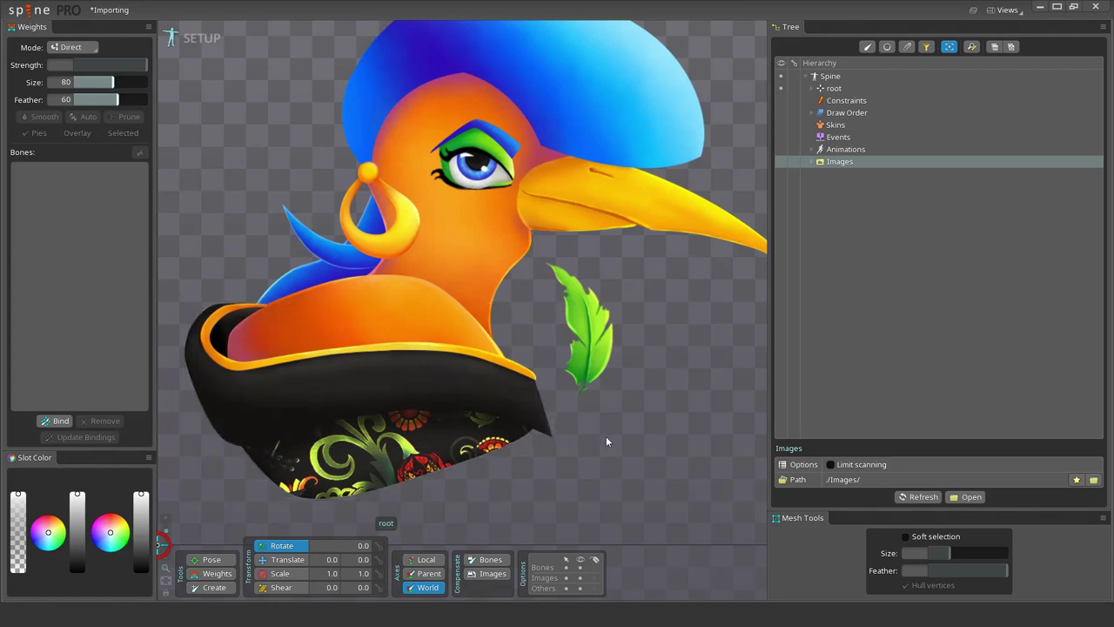
scroll(583, 331, down, 2)
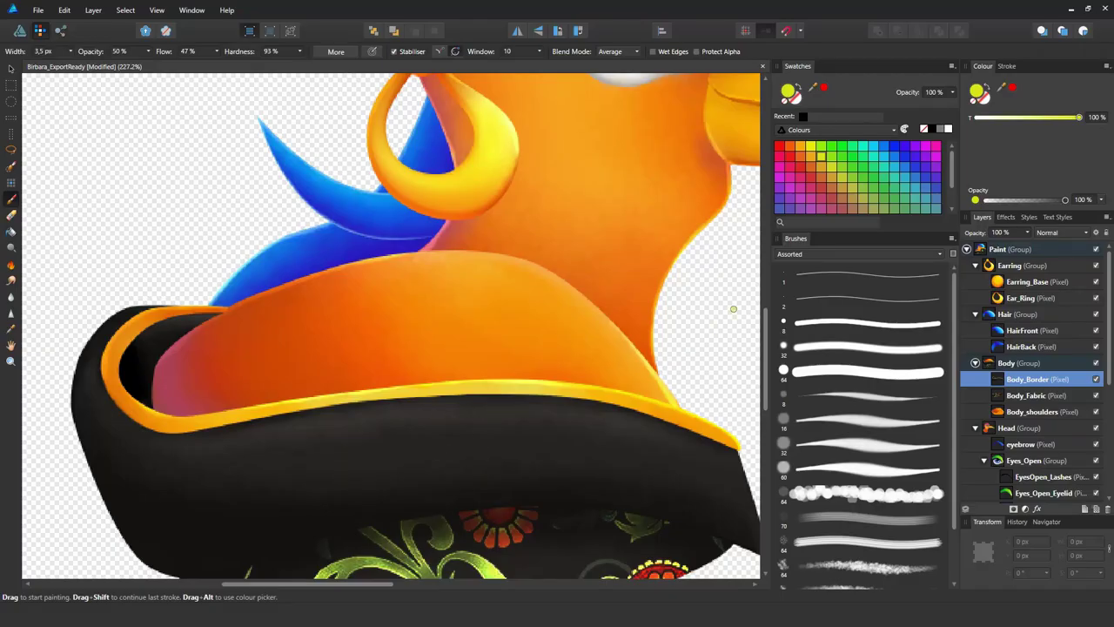
scroll(624, 259, down, 3)
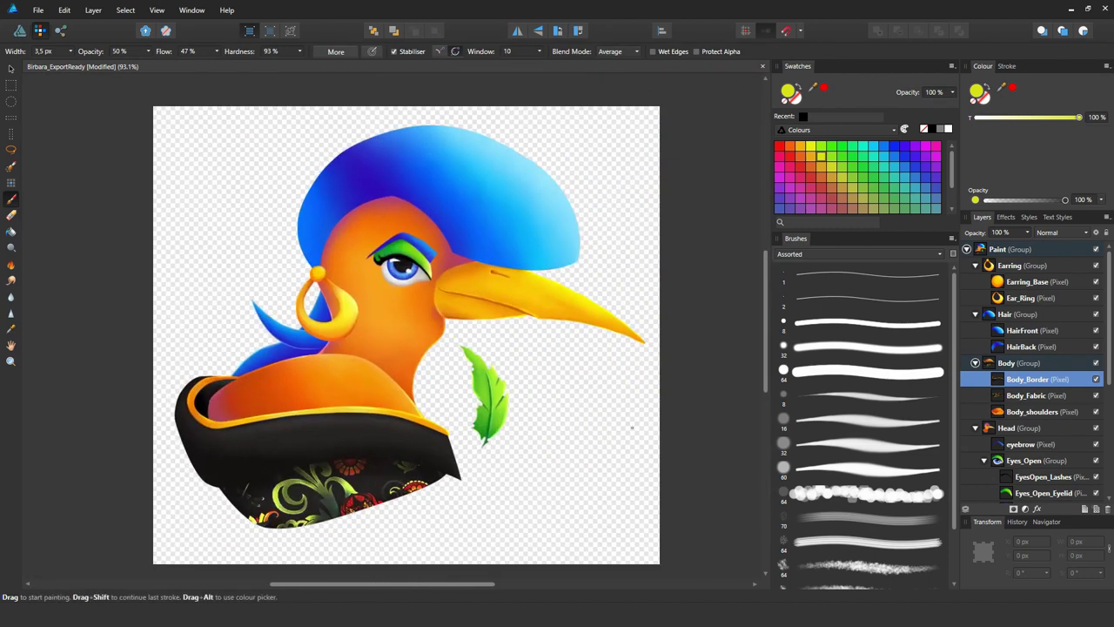